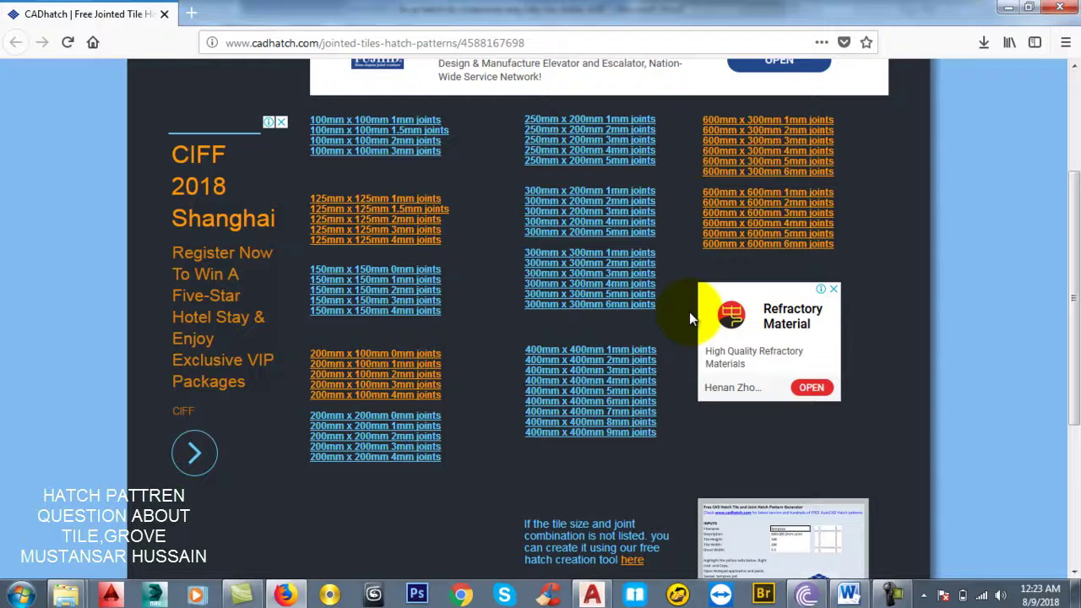
# - Check the 400mm x 400mm tile patterns on the web page, then switch to Word and examine the tile and groove sketch
pyautogui.click(671, 323)
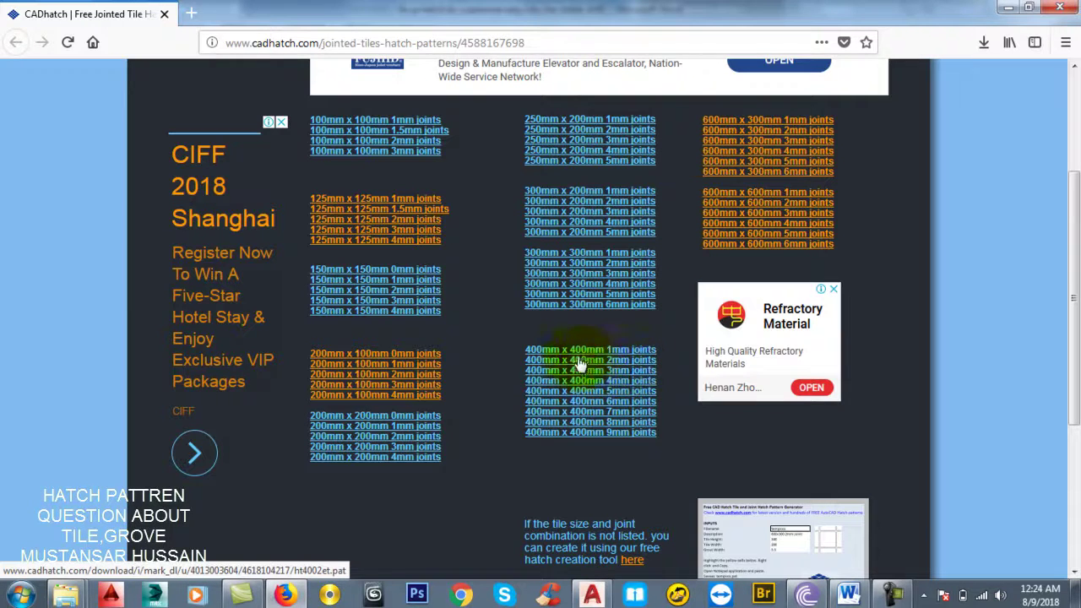
pyautogui.click(847, 593)
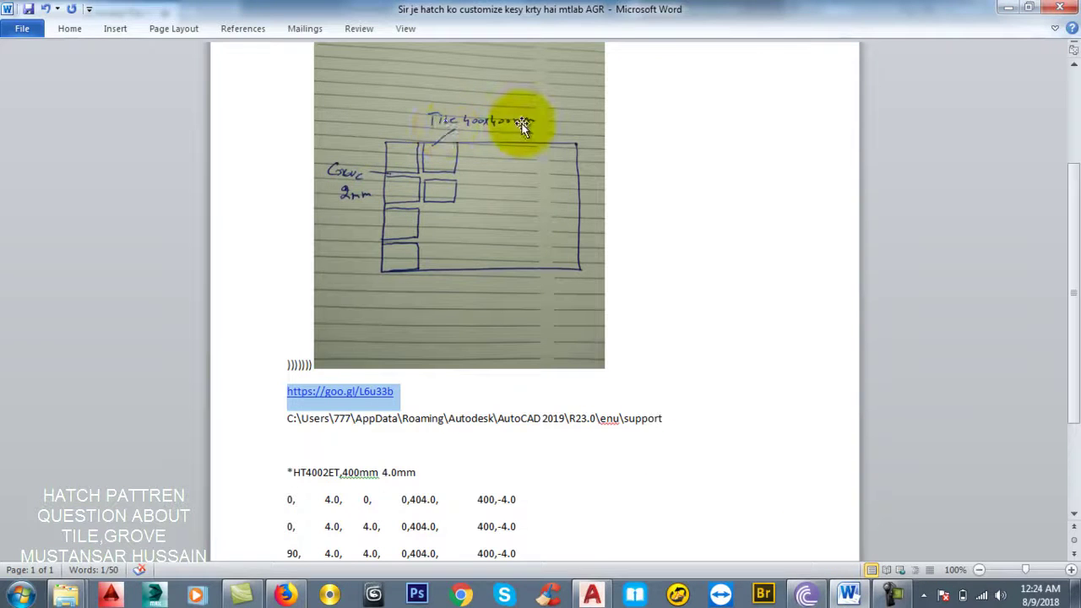
pyautogui.click(793, 233)
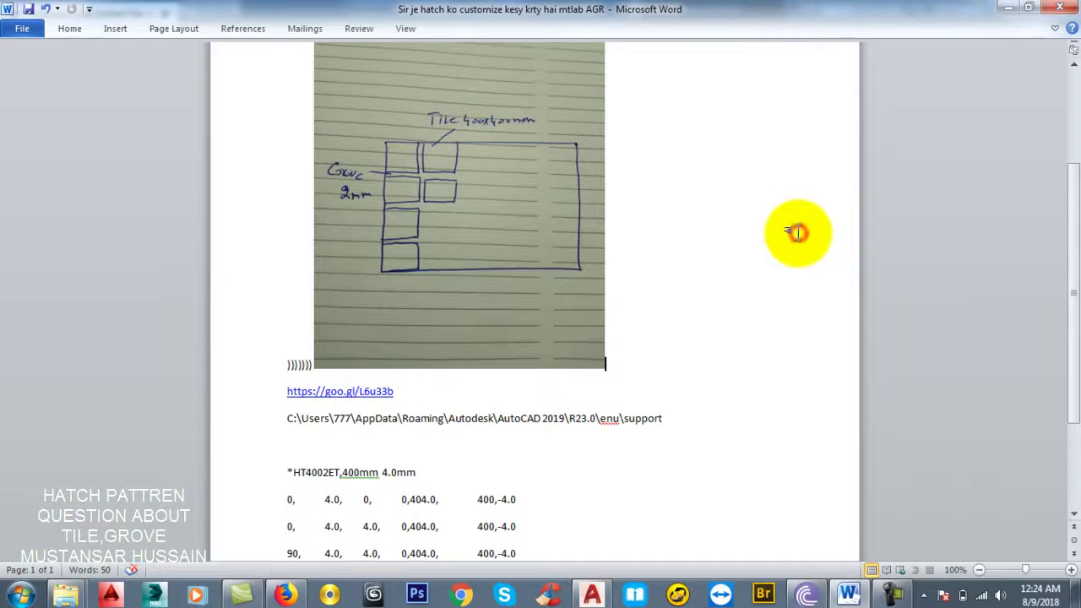
# - Clear the open windows, close the Support folder, and select the ht4002et pattern file in the hp folder
pyautogui.click(1011, 8)
pyautogui.click(1008, 10)
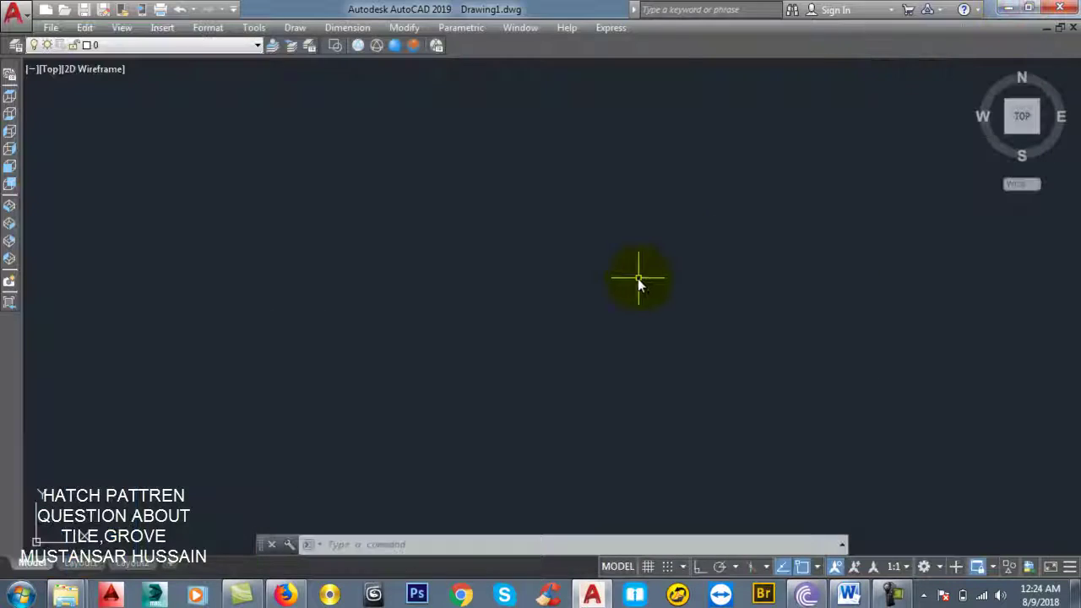
pyautogui.click(1007, 8)
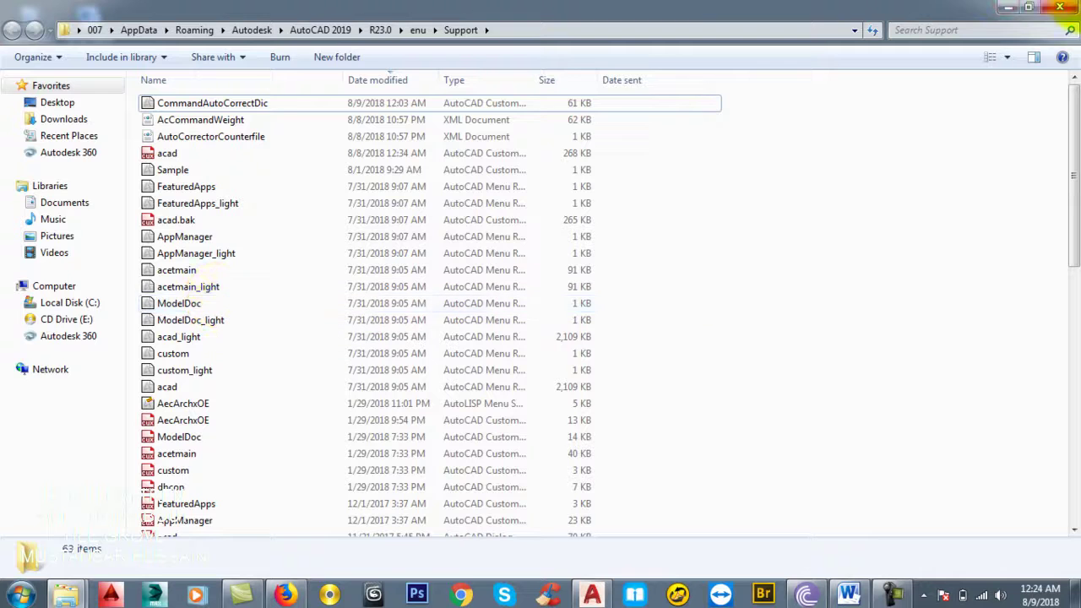
pyautogui.click(1066, 6)
pyautogui.click(102, 239)
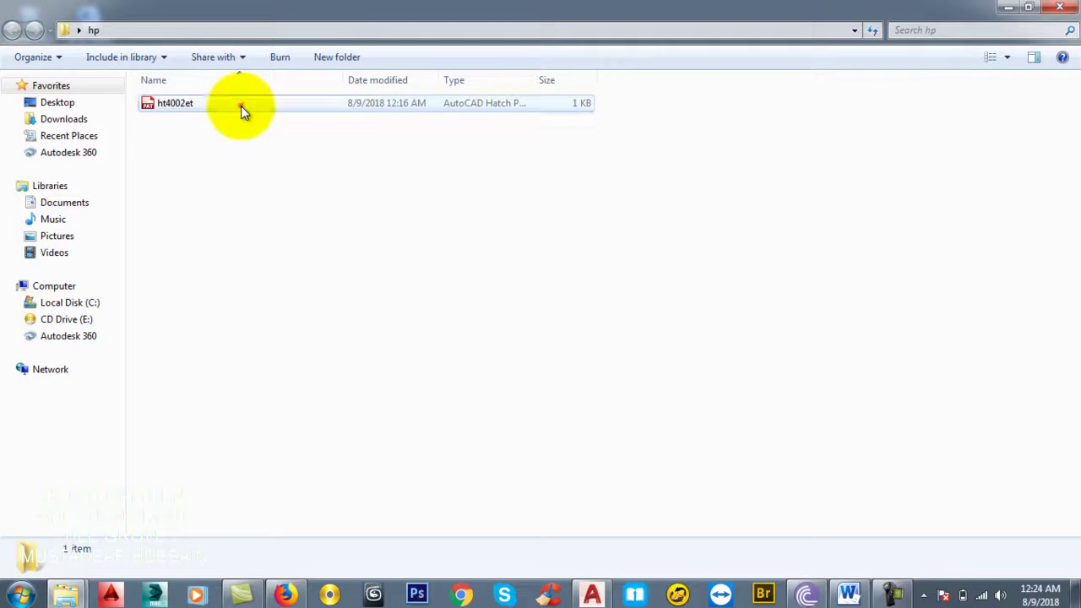
pyautogui.click(240, 104)
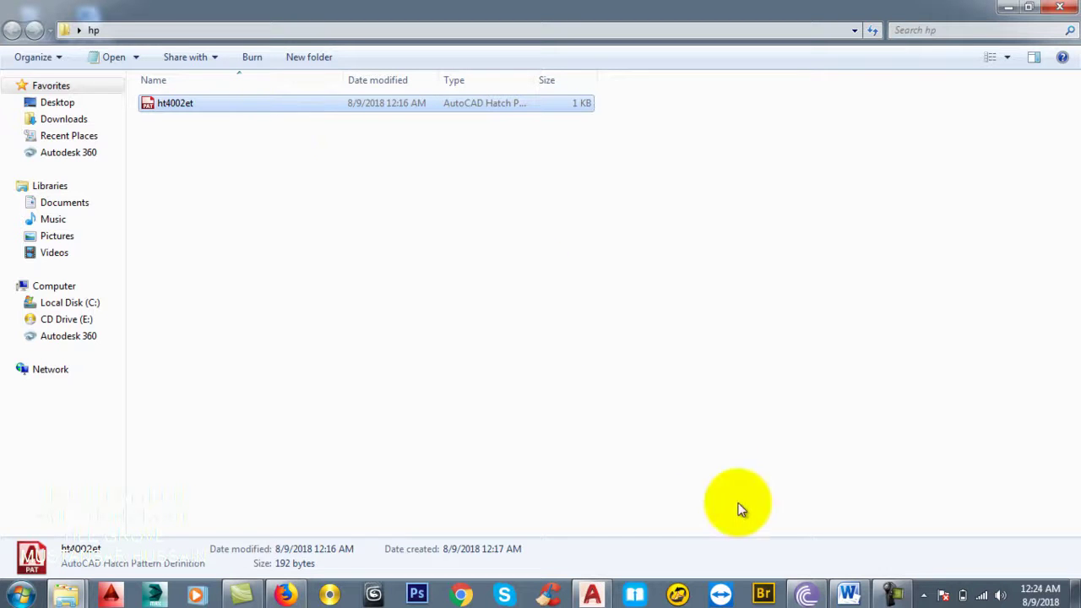
# - Switch to Word and copy the AutoCAD 2019 R23.0 support folder path from the document
pyautogui.click(849, 595)
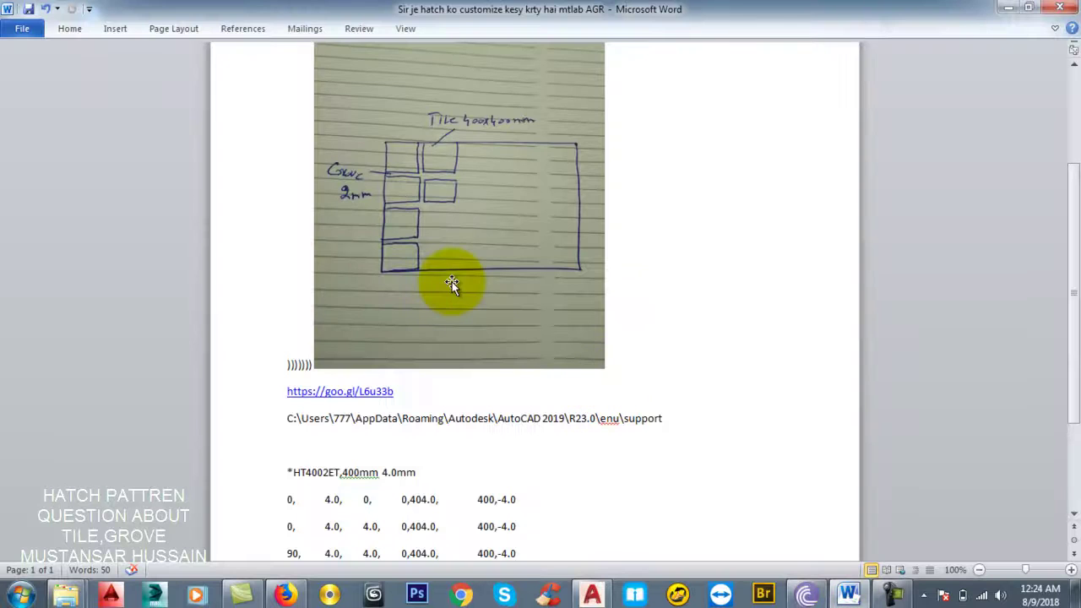
pyautogui.scroll(-3, 456, 284)
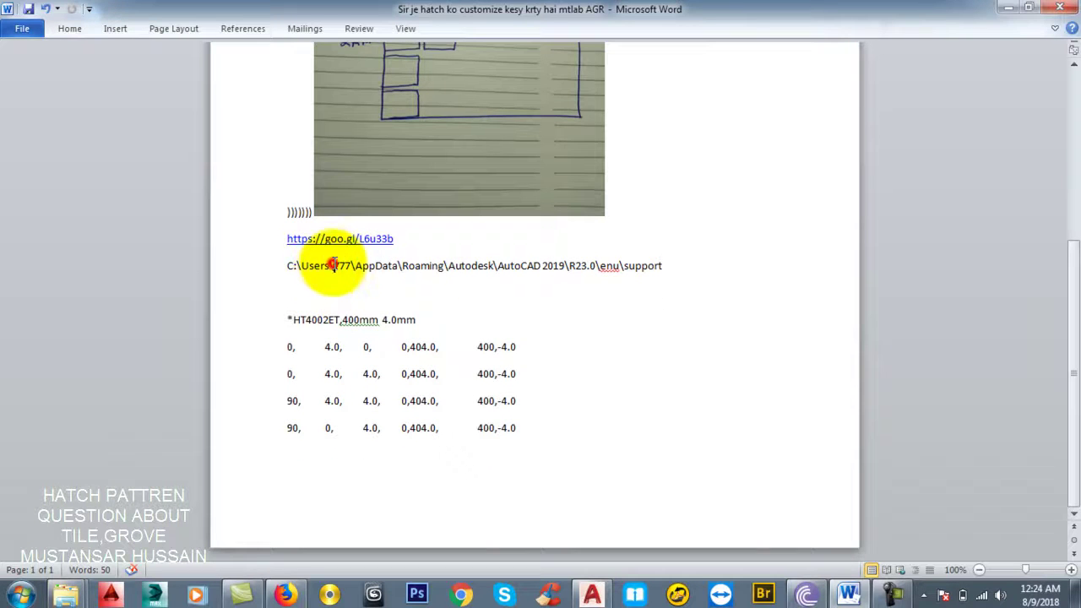
pyautogui.moveTo(333, 265); pyautogui.dragTo(349, 264)
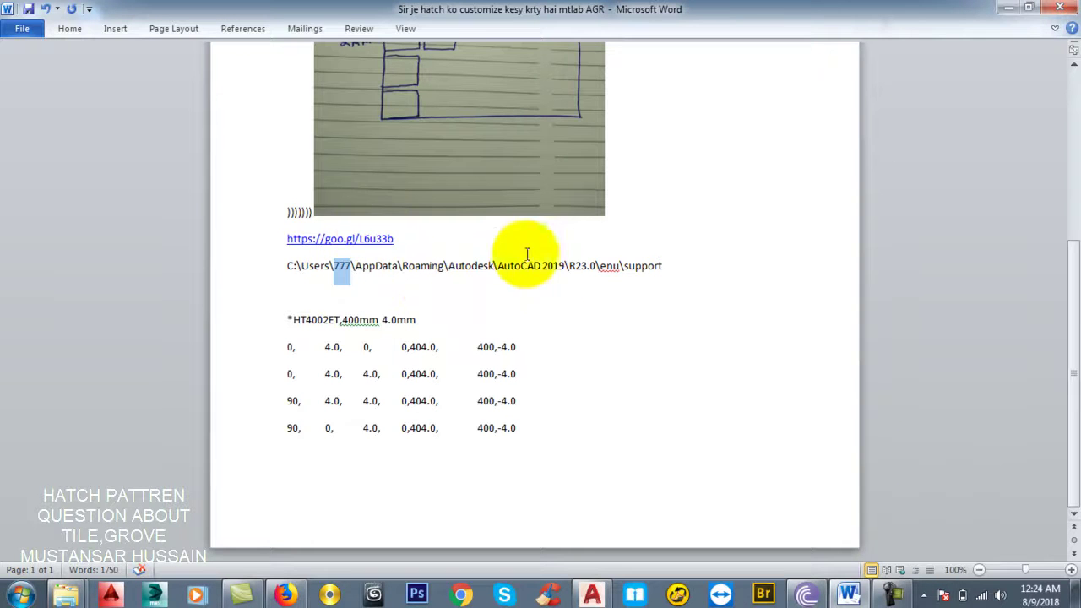
pyautogui.moveTo(683, 268); pyautogui.dragTo(285, 266)
pyautogui.hotkey('ctrl', 'c')
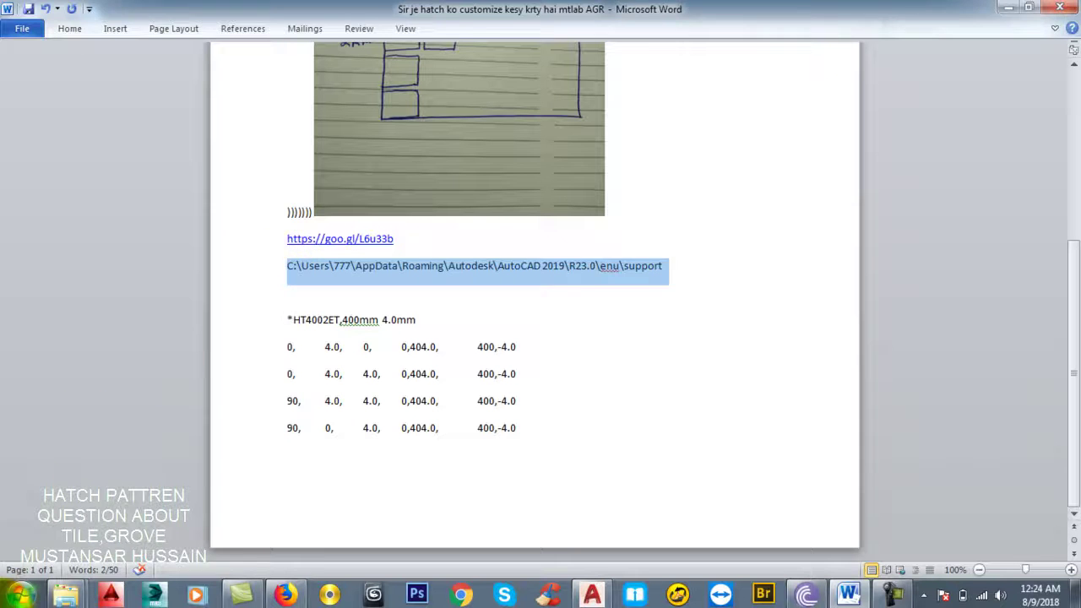
# - Use the copied path to find and open the AutoCAD 2019 Support folder, and look through its files
pyautogui.click(19, 595)
pyautogui.hotkey('ctrl', 'v')
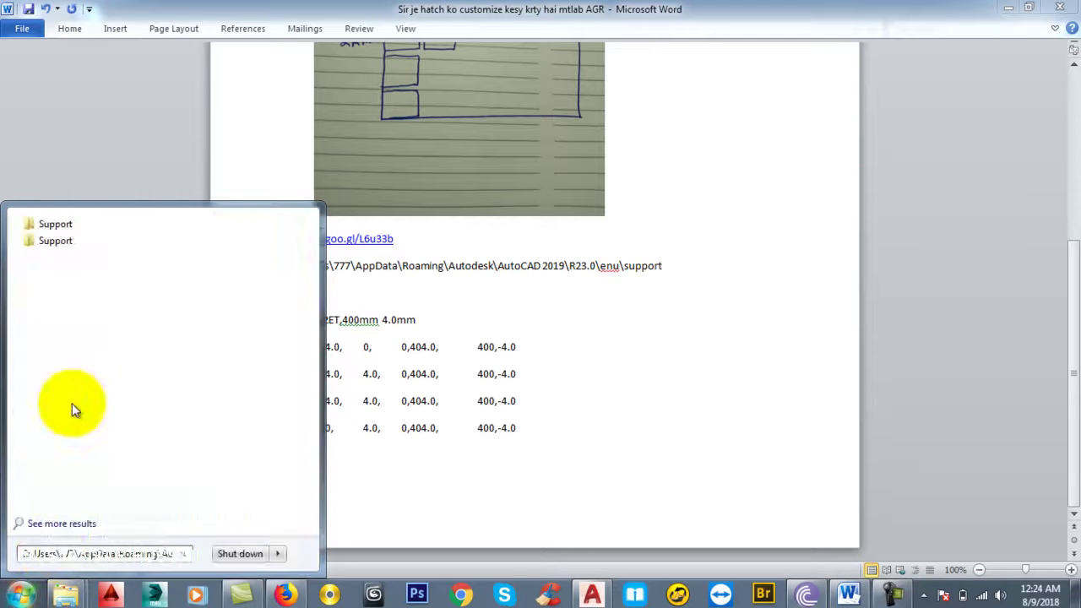
pyautogui.click(72, 227)
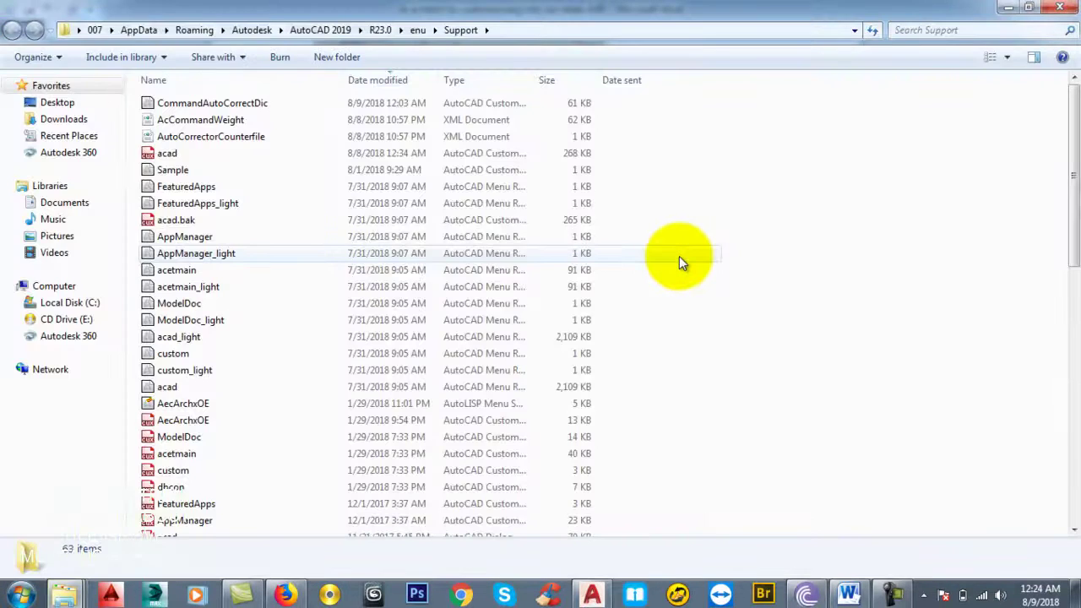
pyautogui.moveTo(713, 10); pyautogui.dragTo(559, 56)
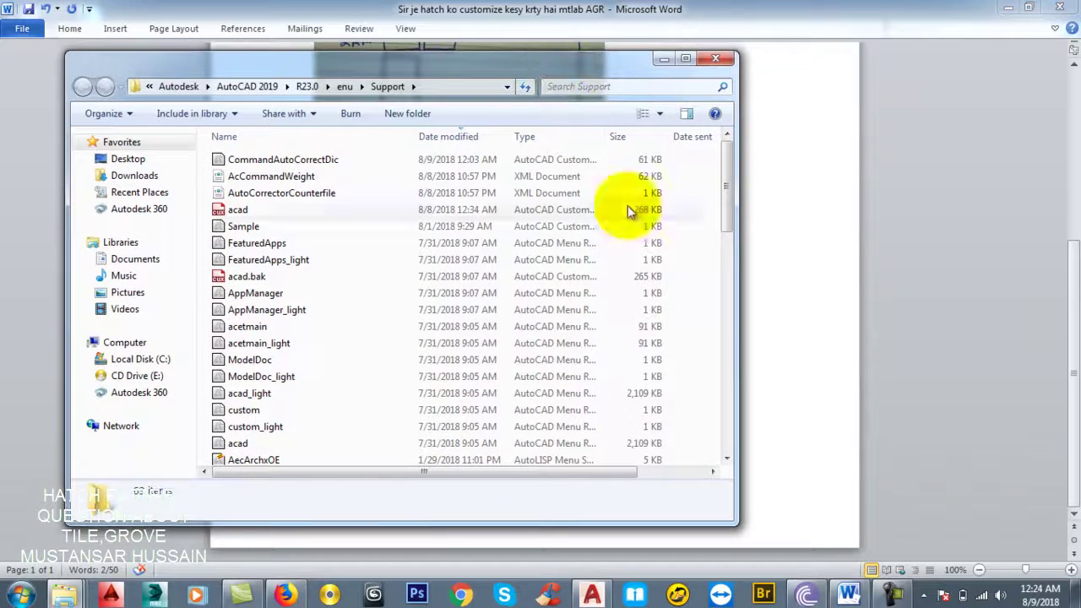
pyautogui.click(685, 59)
pyautogui.scroll(-12, 326, 330)
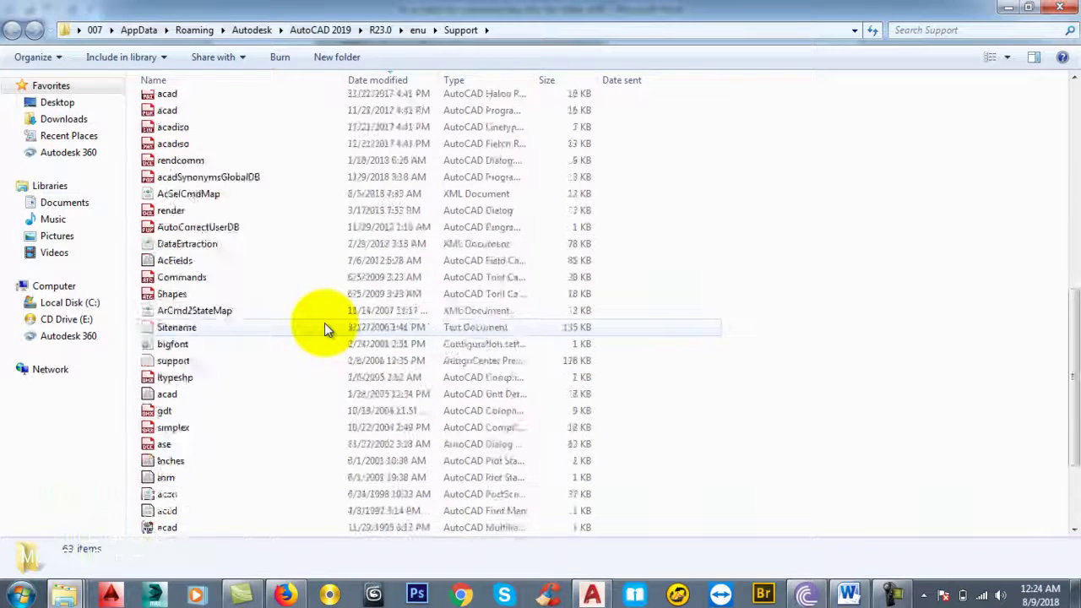
pyautogui.scroll(-3, 324, 323)
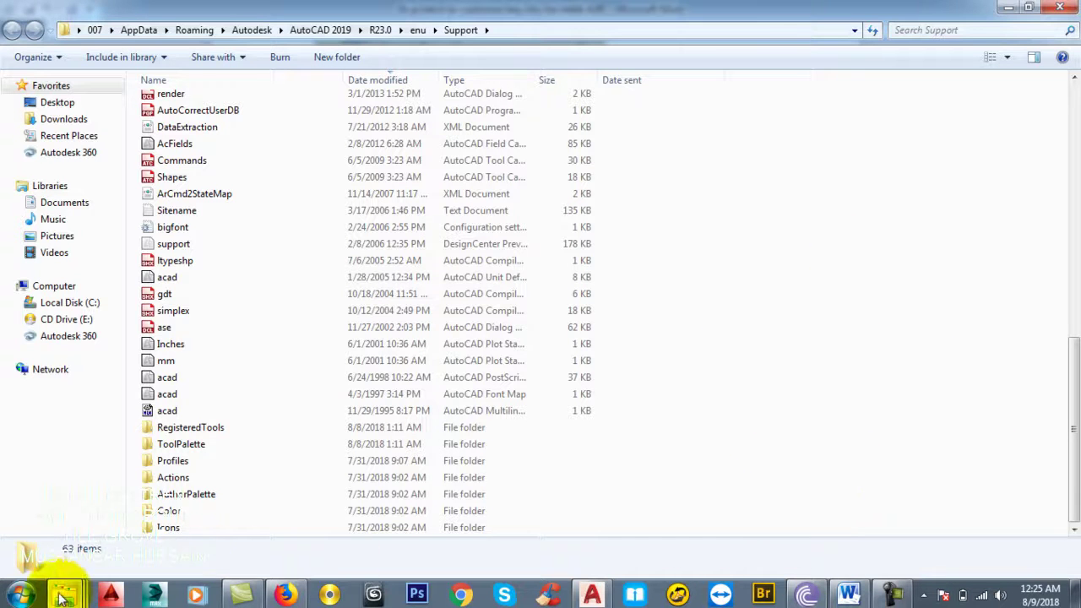
# - Copy the ht4002et hatch pattern file from the hp folder into the AutoCAD 2019 Support folder
pyautogui.moveTo(64, 594)
pyautogui.click(254, 506)
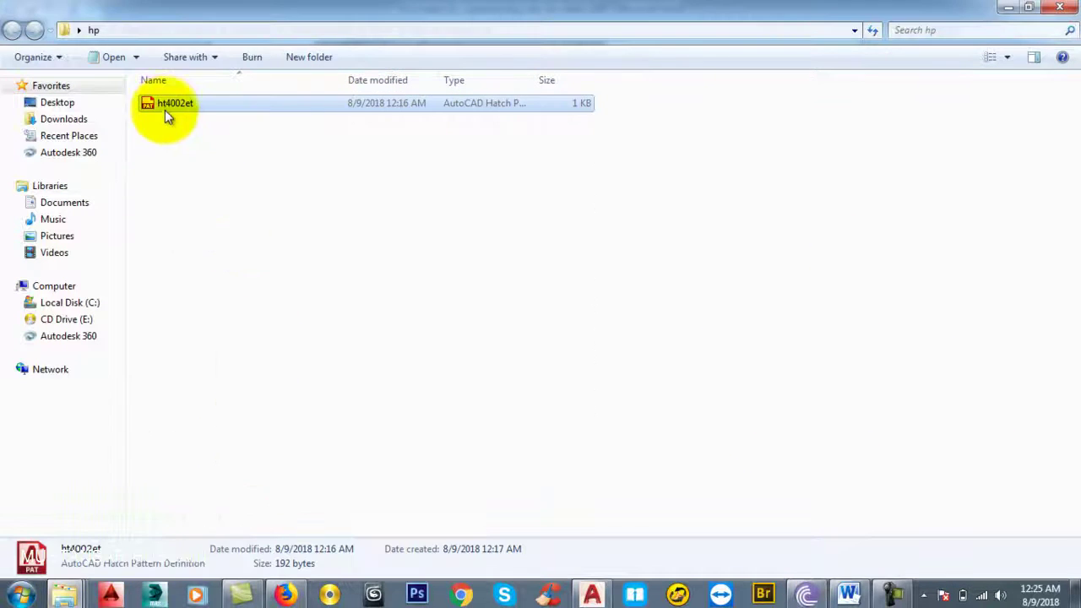
pyautogui.rightClick(217, 104)
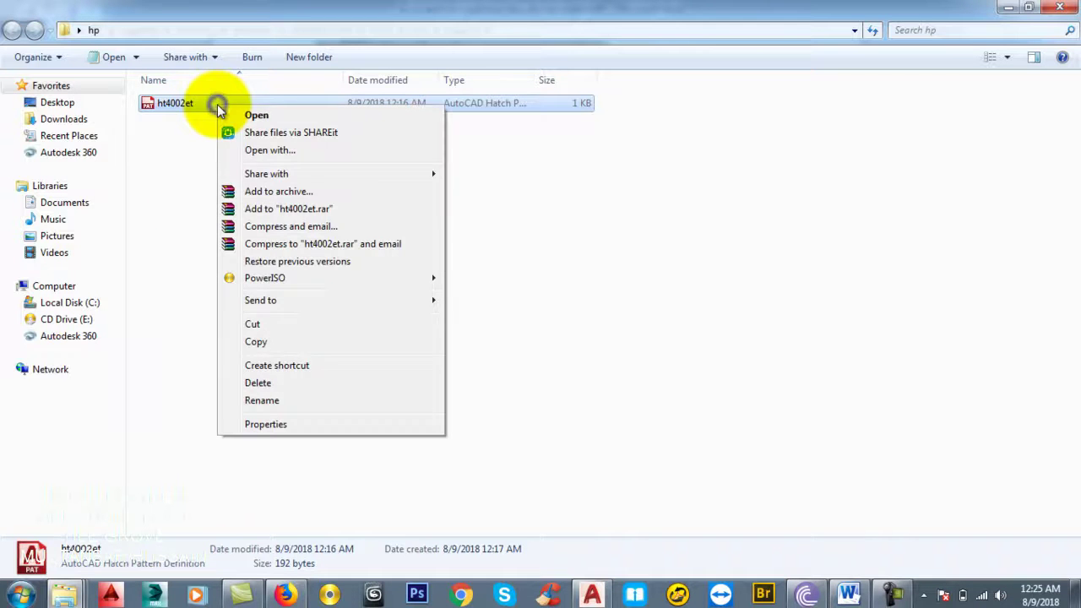
pyautogui.click(275, 346)
pyautogui.click(276, 390)
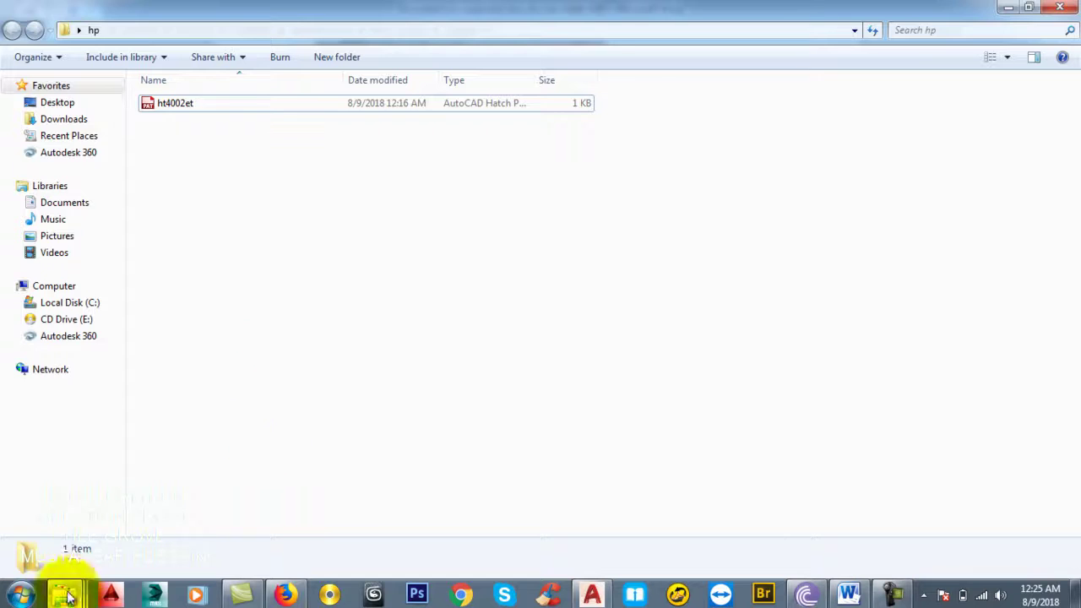
pyautogui.moveTo(64, 593)
pyautogui.click(482, 515)
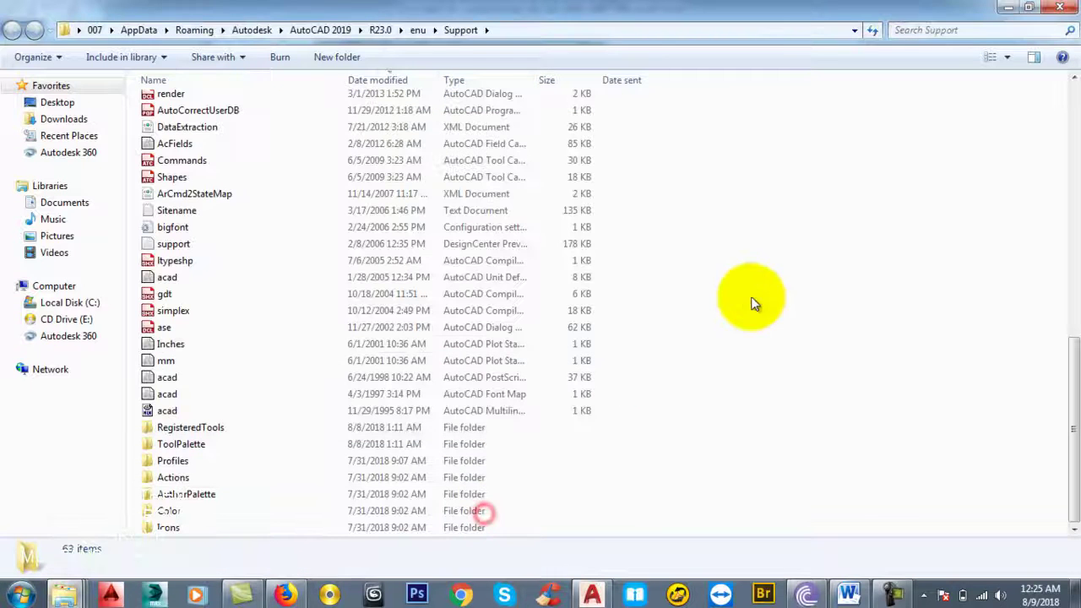
pyautogui.rightClick(799, 140)
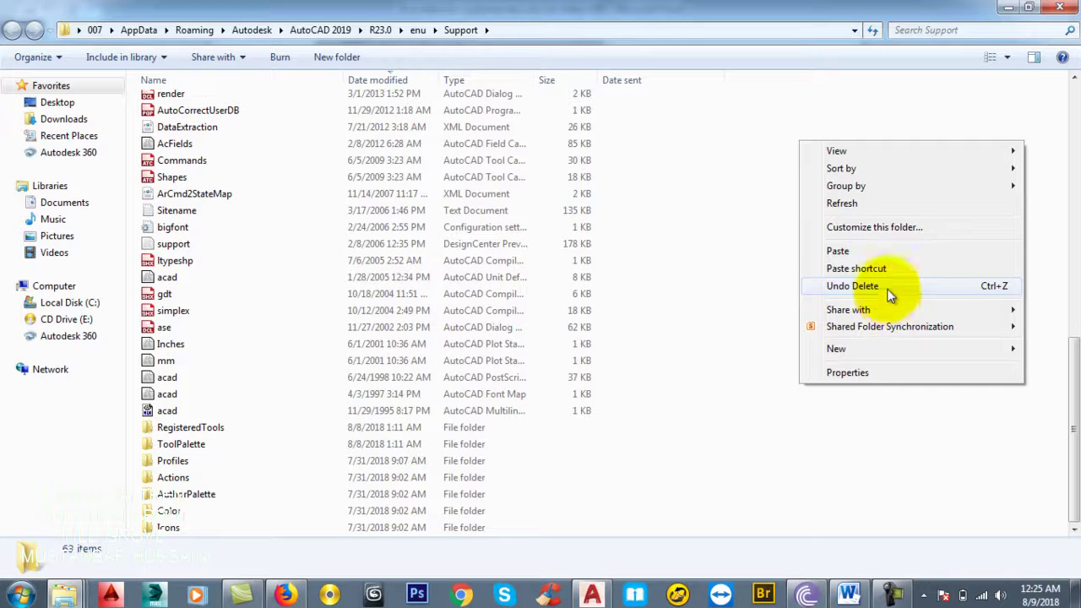
pyautogui.click(839, 248)
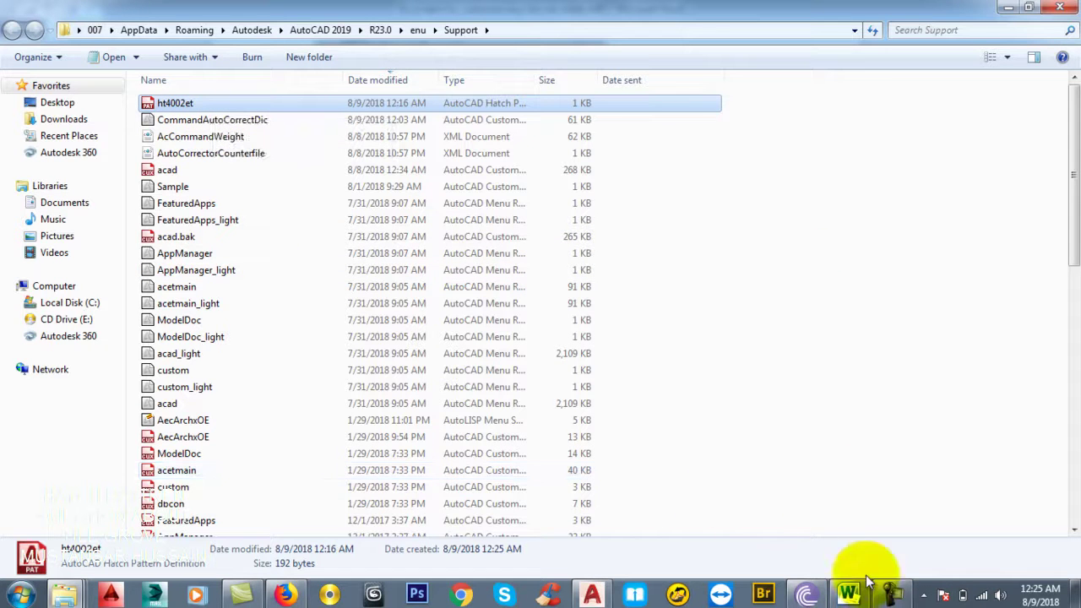
# - Switch to AutoCAD and draw a 2500 by 2500 rectangle in the empty drawing
pyautogui.click(592, 594)
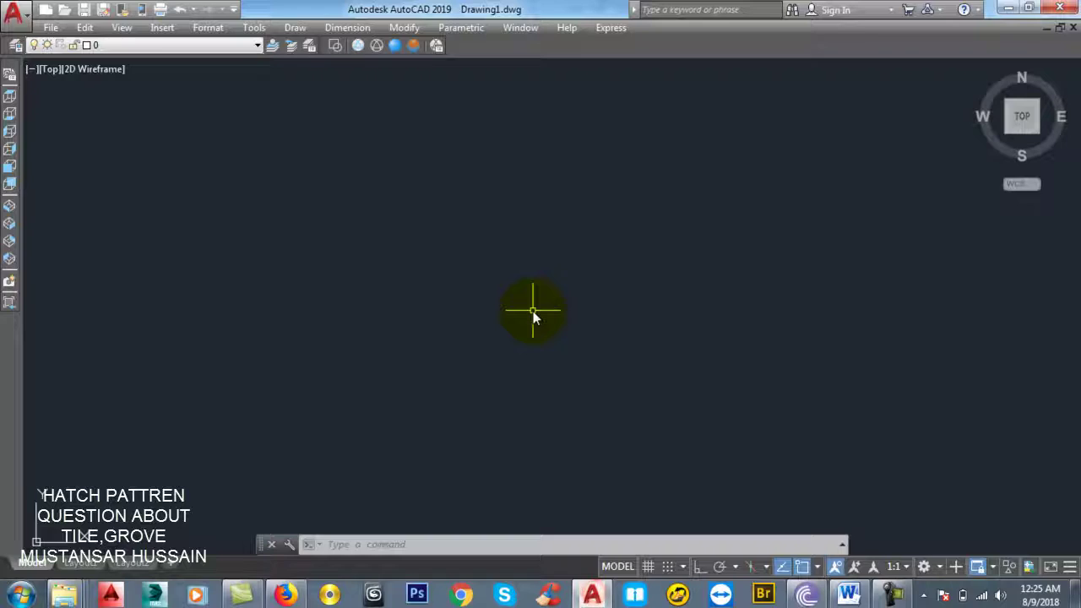
pyautogui.click(493, 307)
pyautogui.click(157, 437)
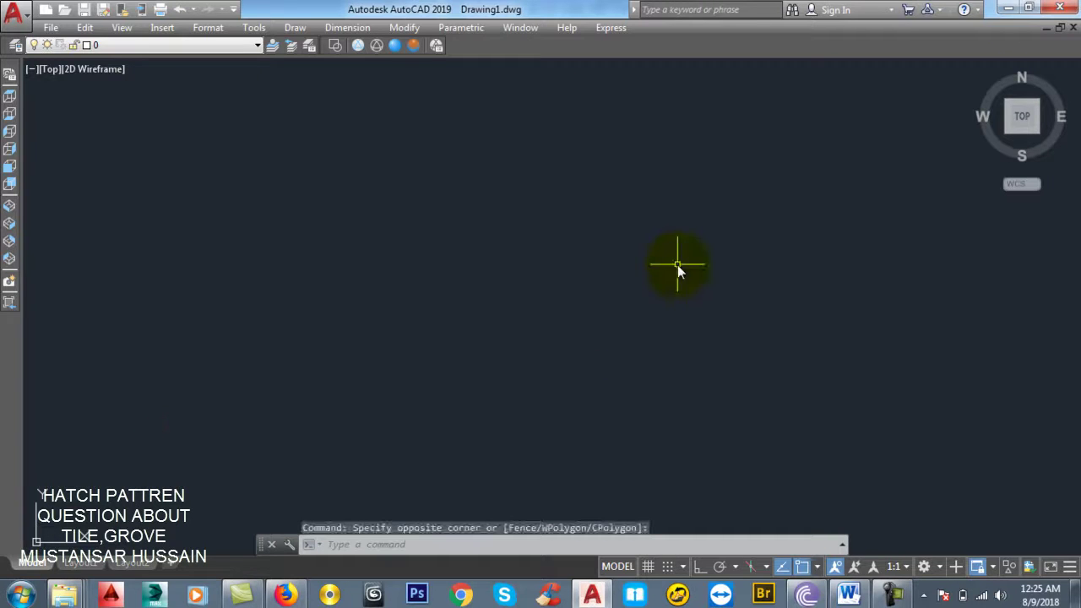
pyautogui.write('rec')
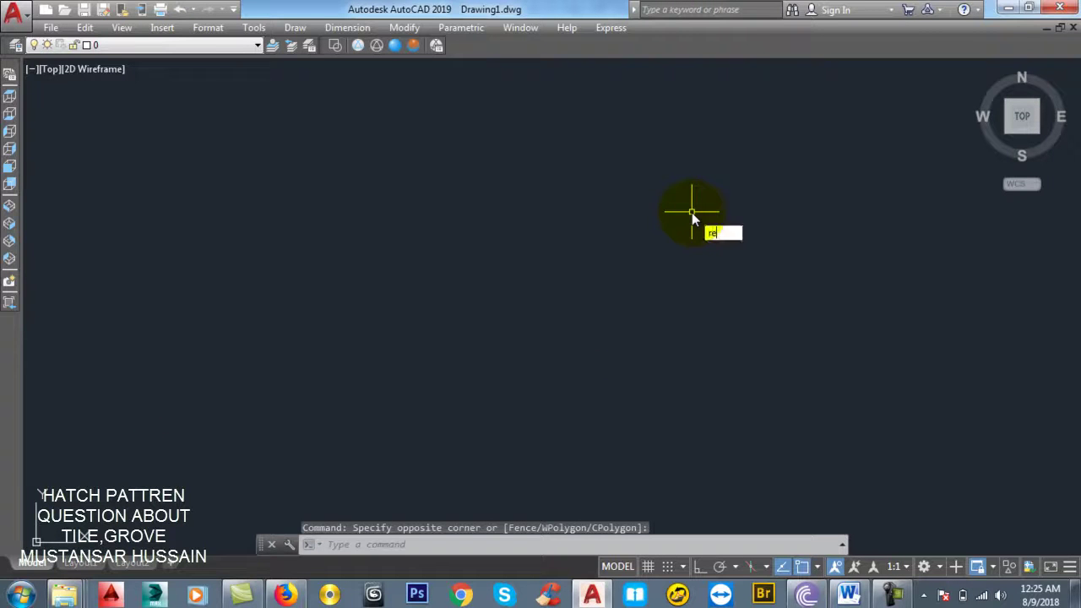
pyautogui.press('Return')
pyautogui.click(355, 469)
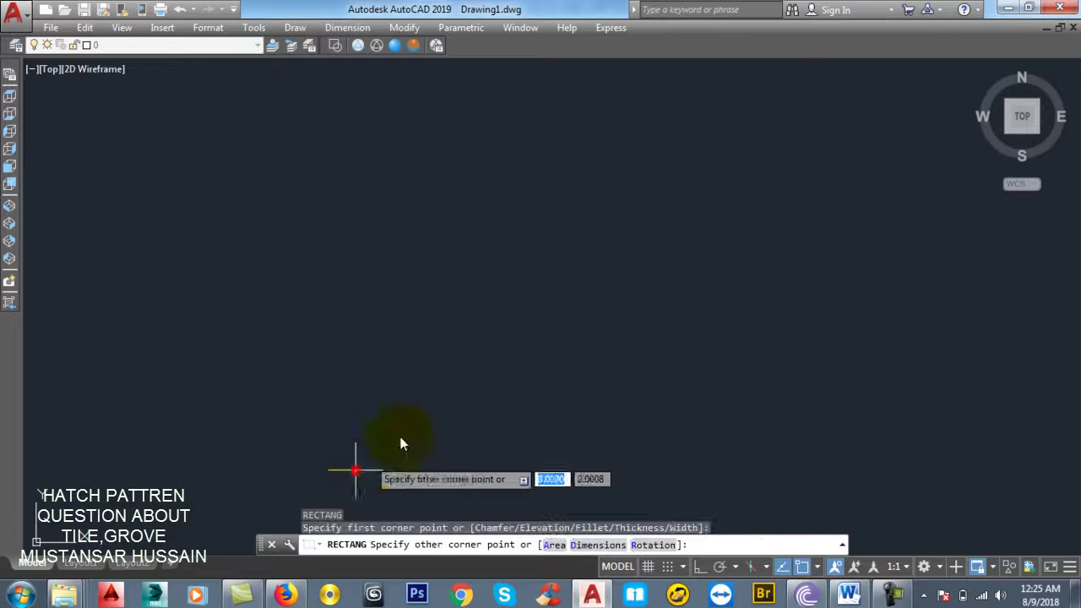
pyautogui.write('2500')
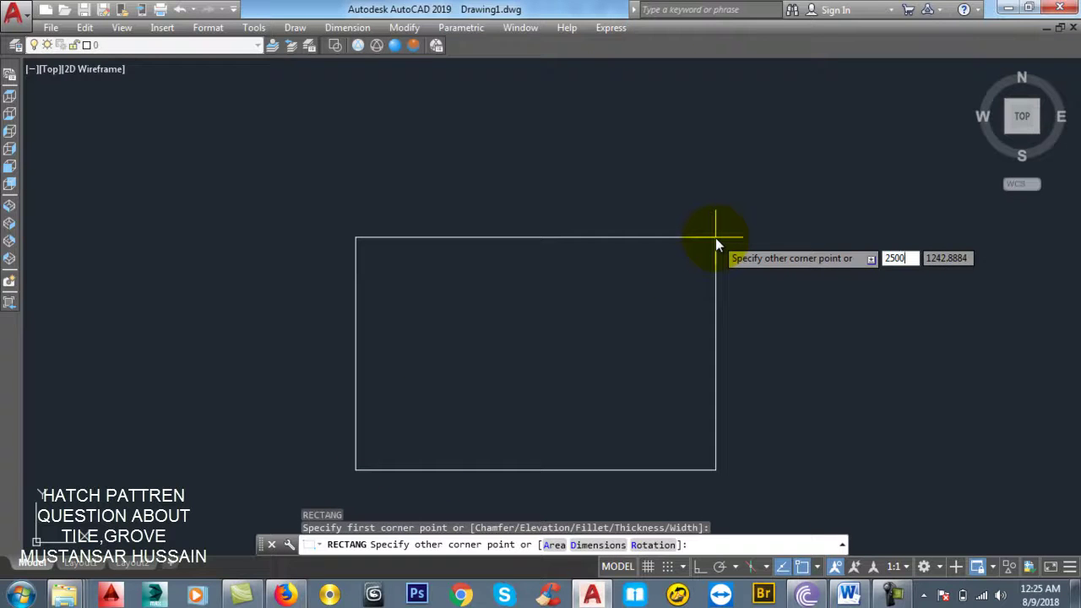
pyautogui.press('Tab')
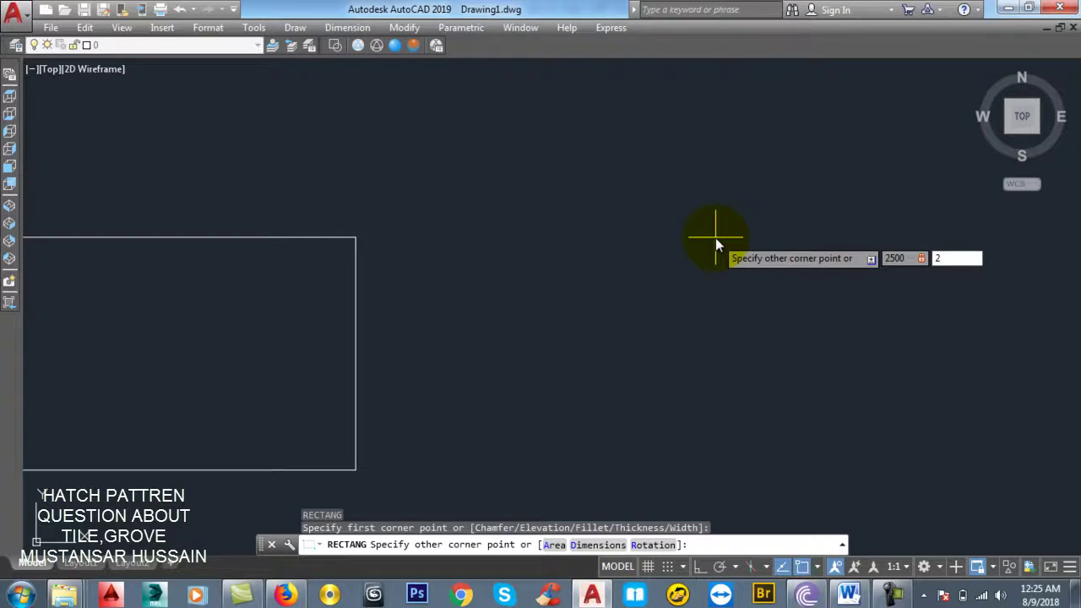
pyautogui.write('2500')
pyautogui.press('Return')
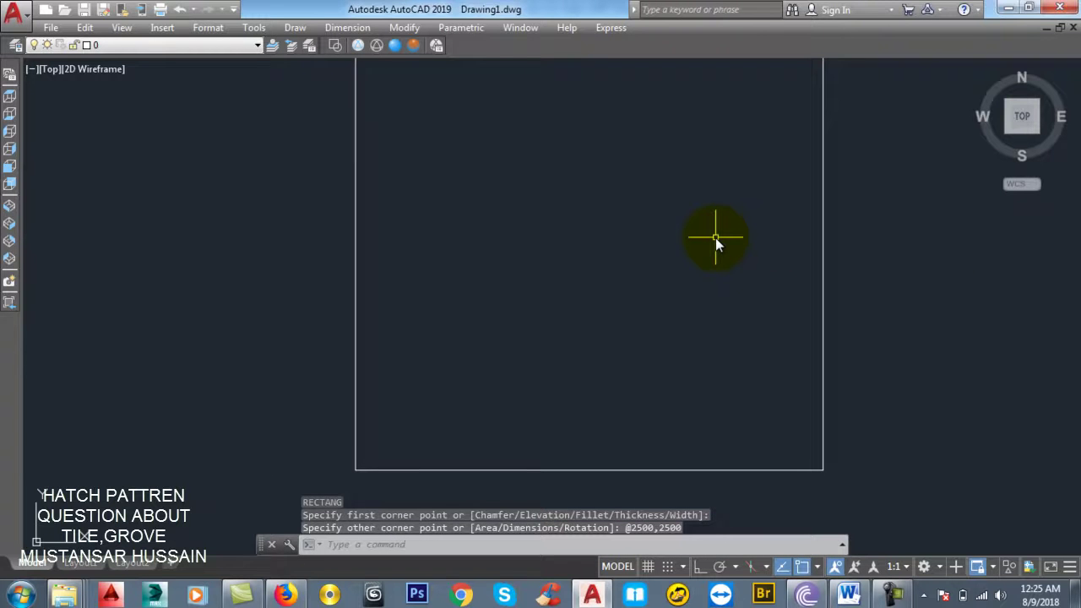
# - Start a hatch and choose the custom ht4002et.pat pattern, keeping its angle at 0 and scale at 1
pyautogui.moveTo(713, 236); pyautogui.dragTo(605, 301, button='middle')
pyautogui.scroll(-2, 605, 299)
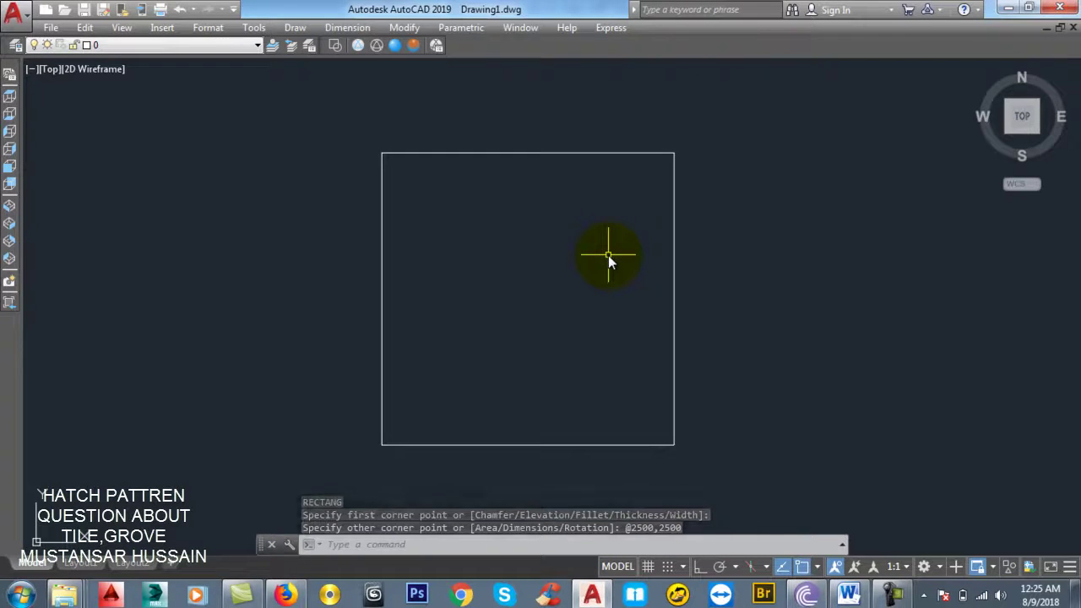
pyautogui.write('h')
pyautogui.press('Return')
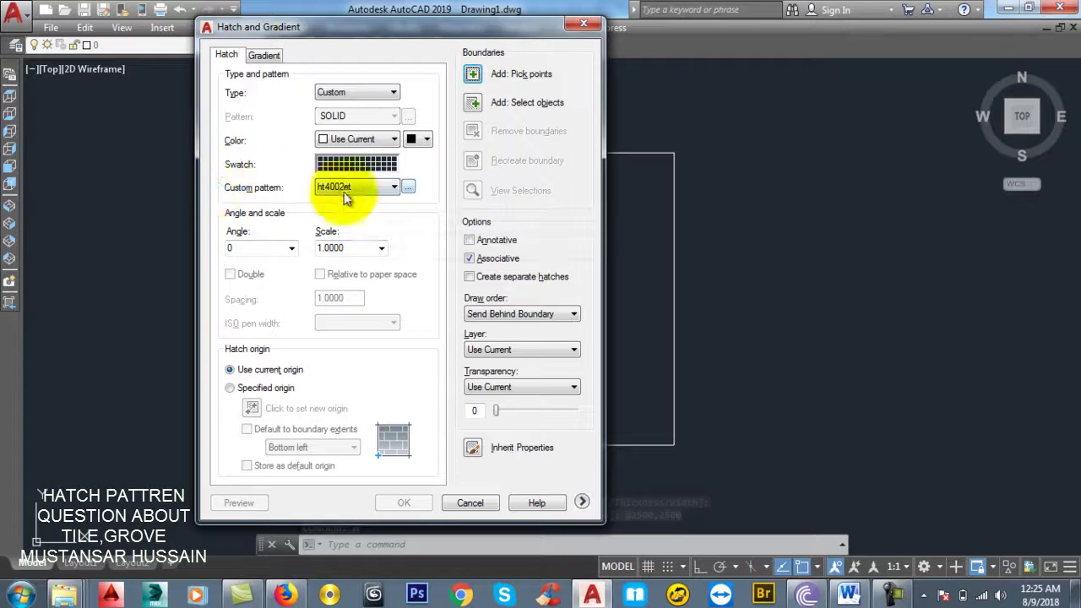
pyautogui.click(409, 187)
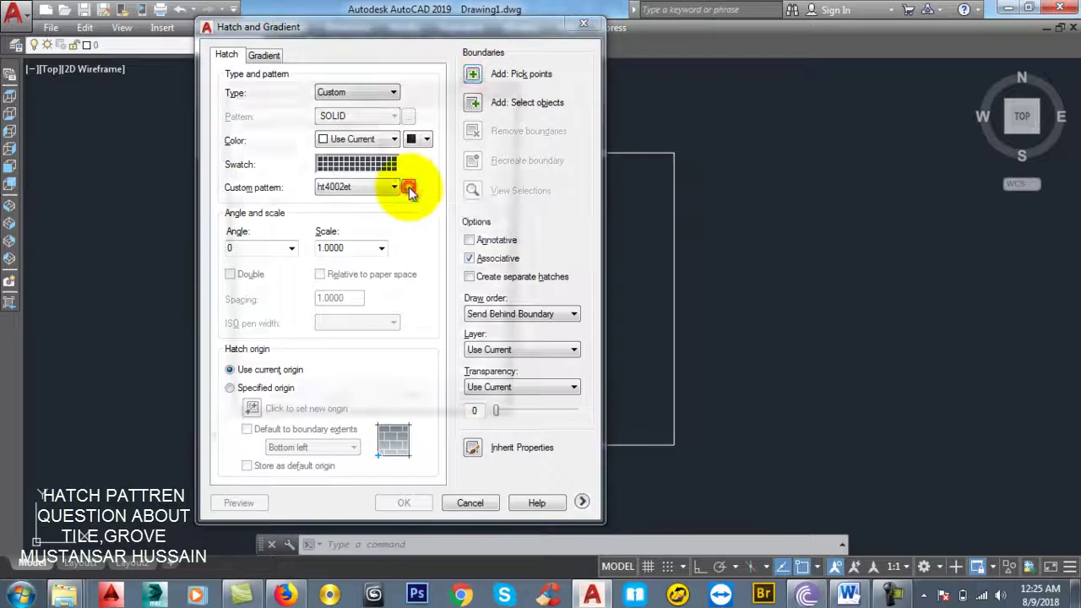
pyautogui.click(286, 144)
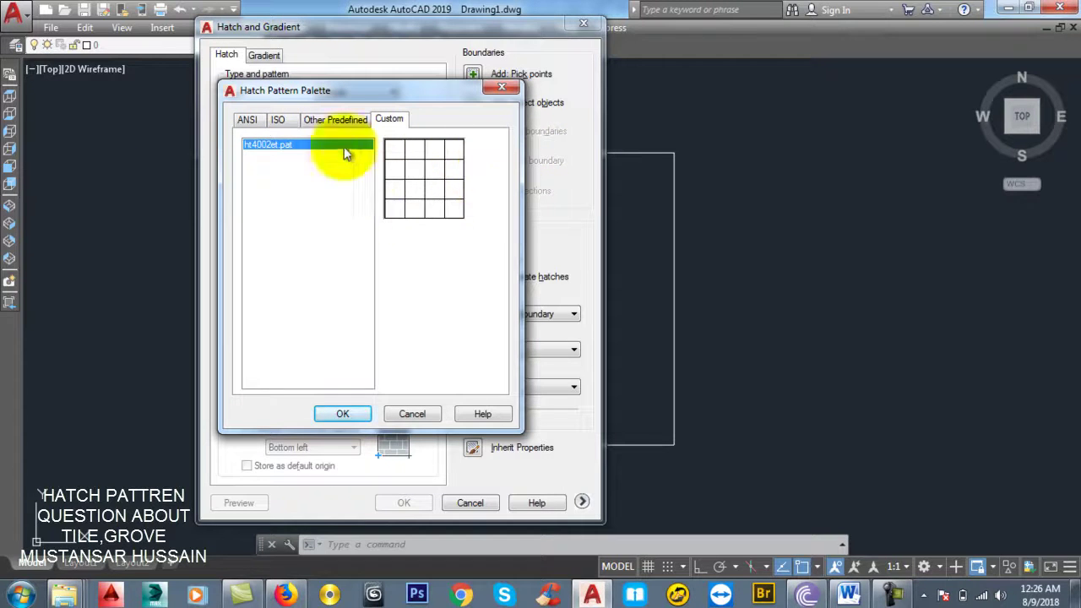
pyautogui.click(342, 414)
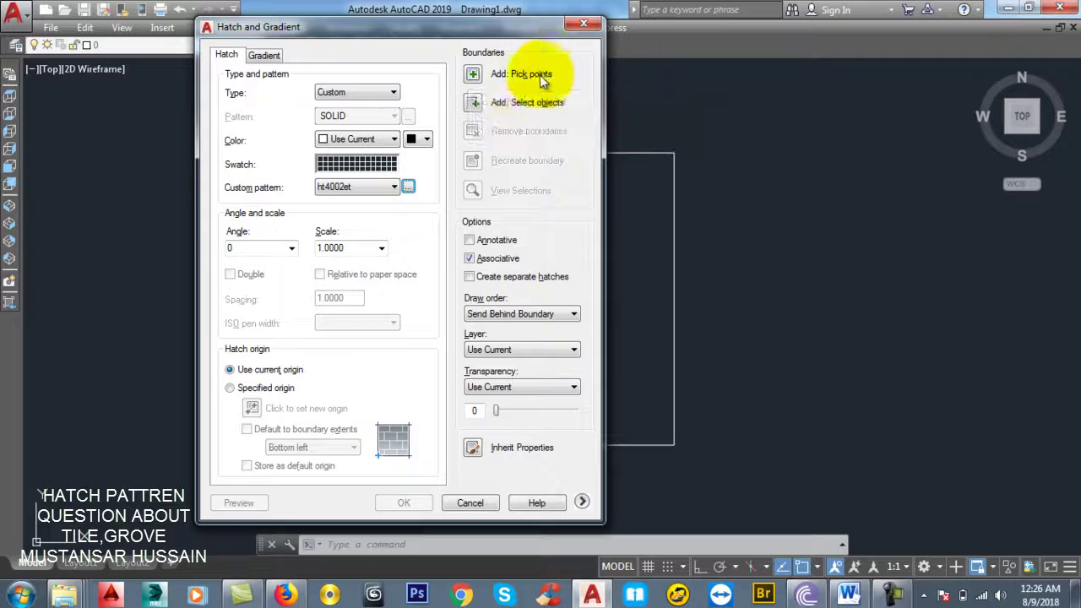
# - Apply the tile hatch to the inside of the 2500 by 2500 rectangle
pyautogui.click(471, 76)
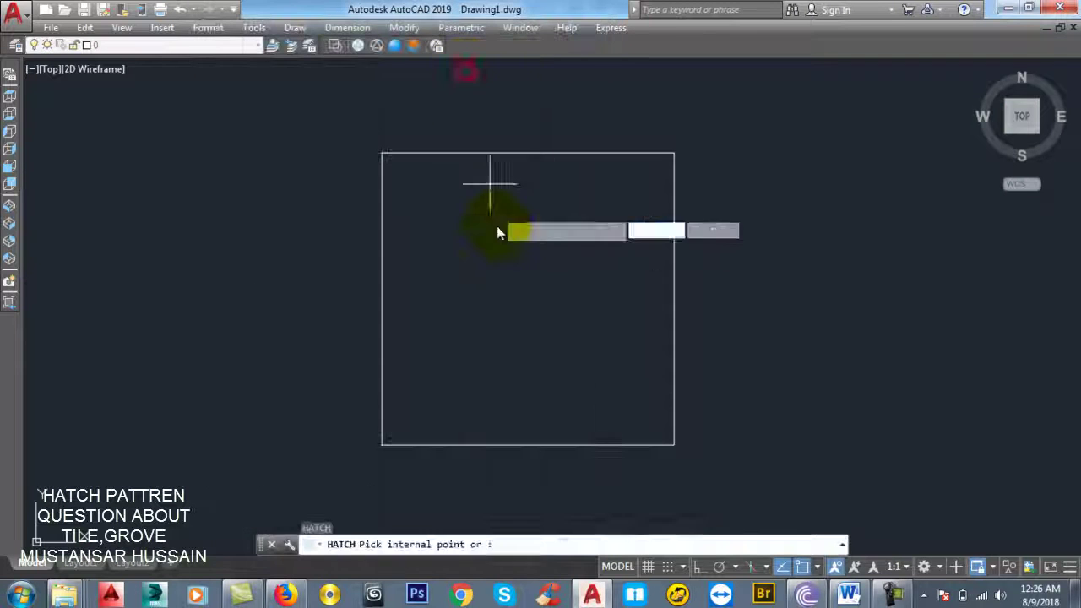
pyautogui.click(500, 265)
pyautogui.press('Return')
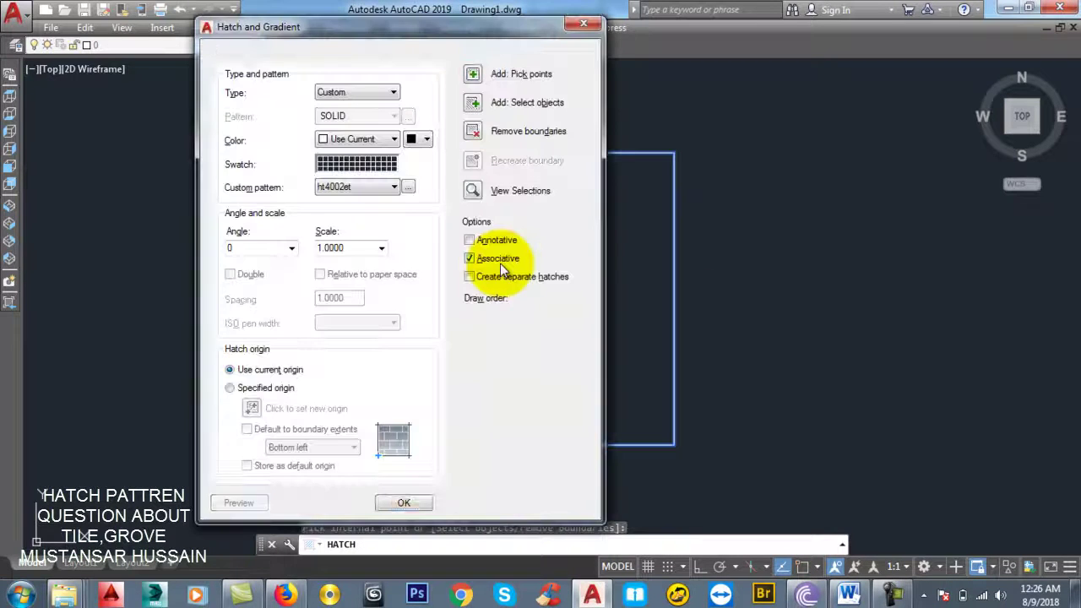
pyautogui.click(403, 503)
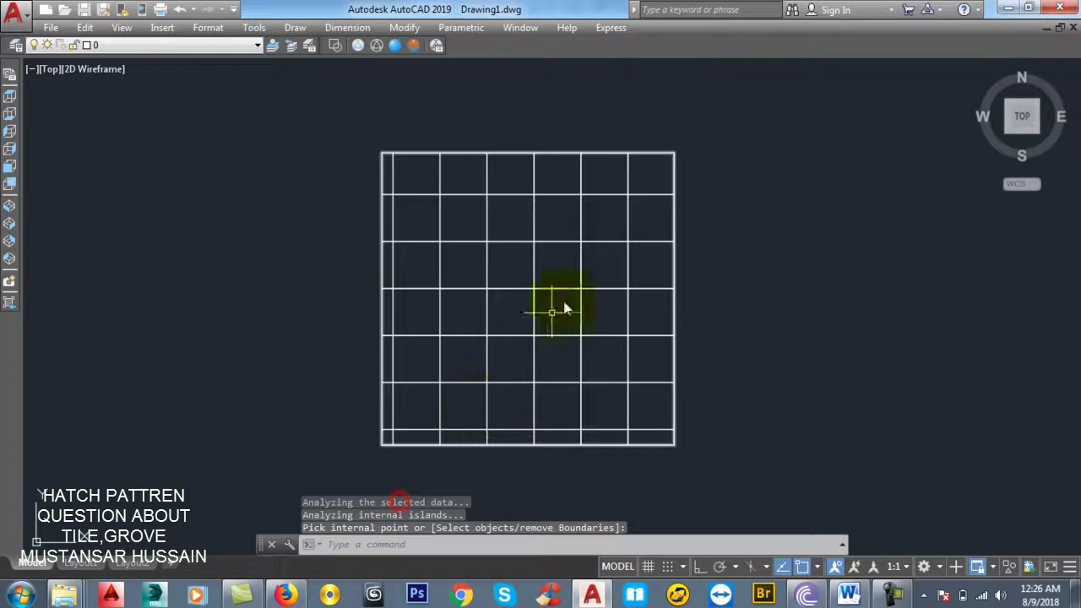
# - Inspect the hatched tiles and the groove lines between them up close at several intersections
pyautogui.scroll(10, 647, 202)
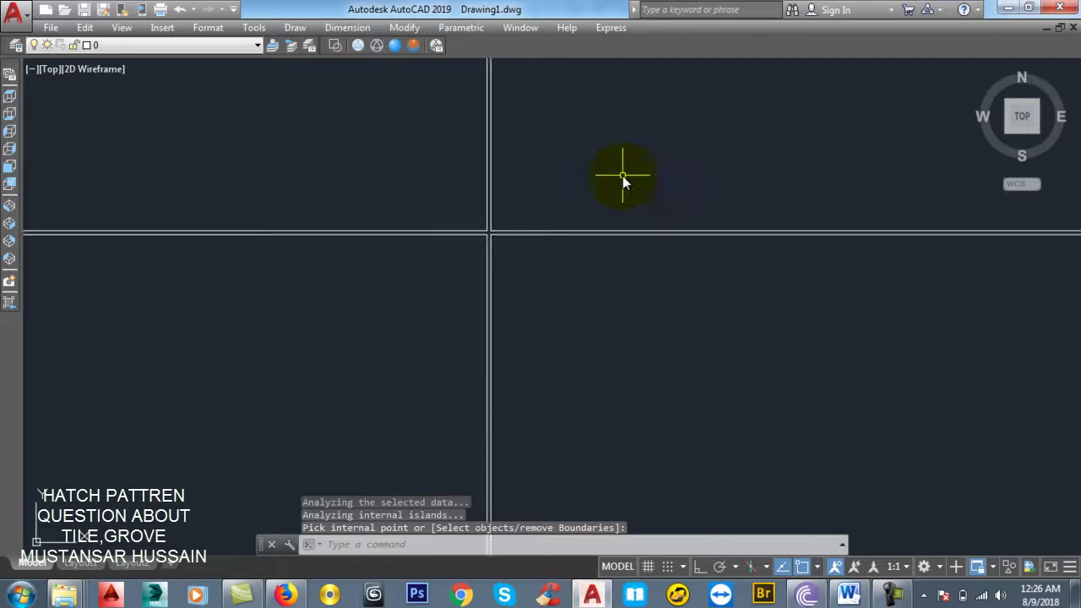
pyautogui.scroll(3, 476, 233)
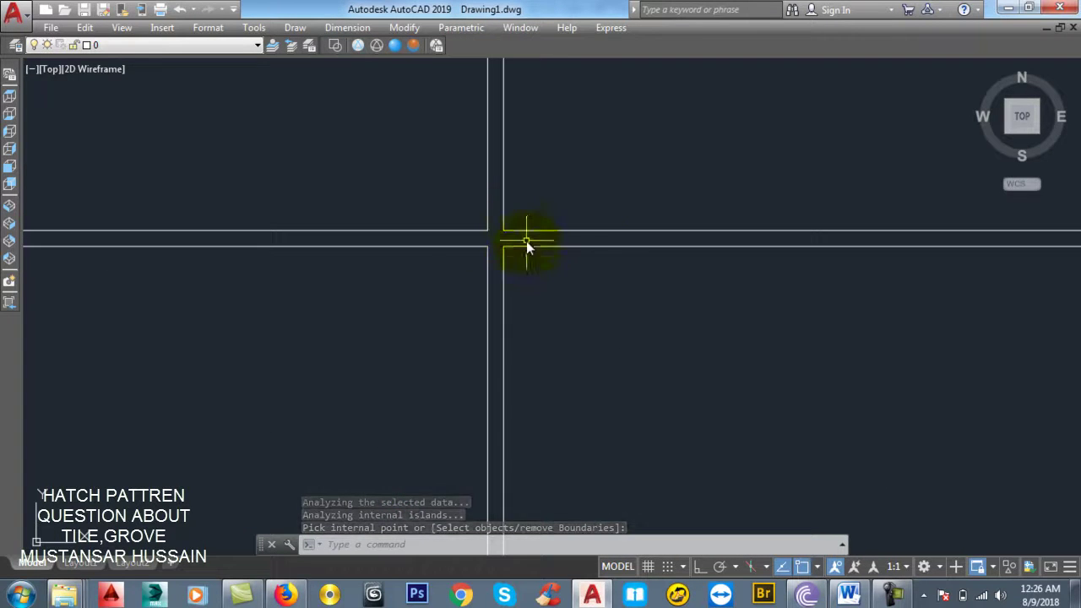
pyautogui.scroll(-8, 705, 221)
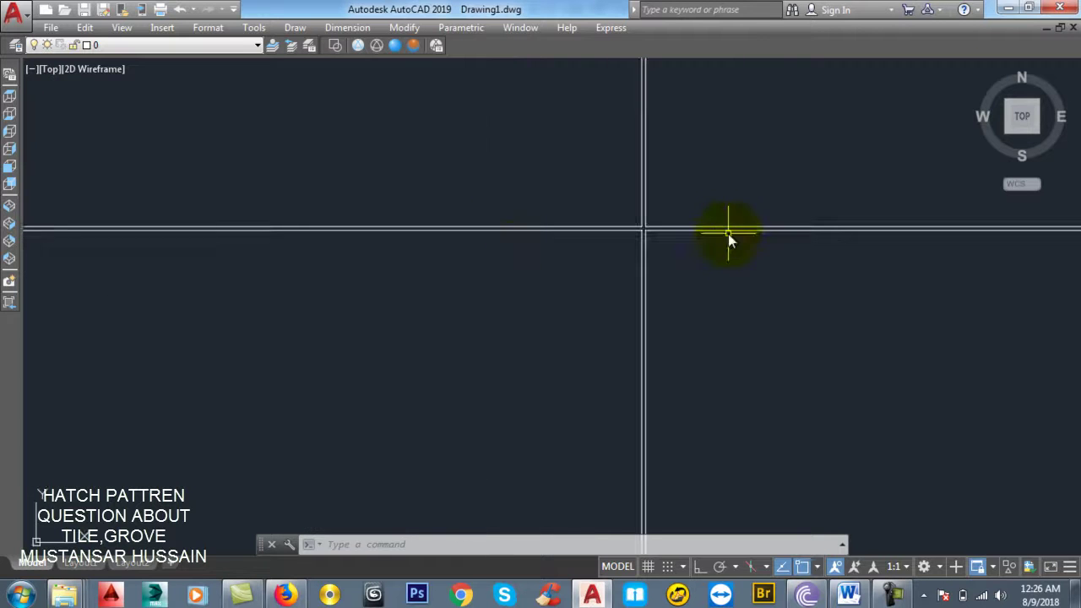
pyautogui.scroll(8, 444, 155)
pyautogui.scroll(-10, 444, 156)
pyautogui.moveTo(548, 250); pyautogui.dragTo(609, 212, button='middle')
pyautogui.scroll(6, 580, 217)
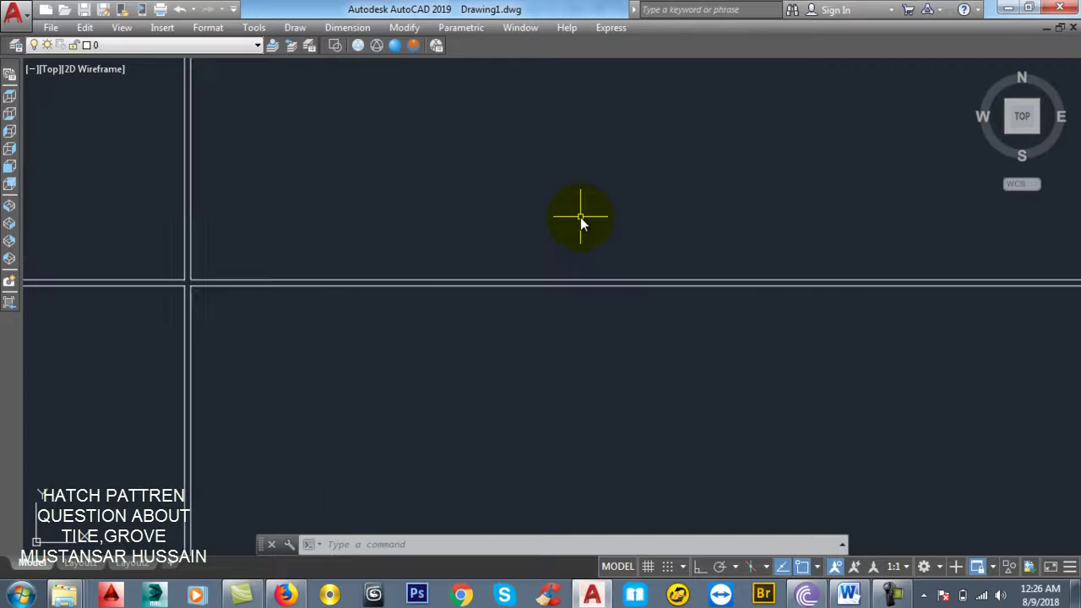
pyautogui.scroll(-8, 580, 217)
pyautogui.moveTo(609, 170)
pyautogui.mouseDown(button='middle')
pyautogui.moveTo(634, 229)
pyautogui.moveTo(695, 195)
pyautogui.mouseUp(button='middle')
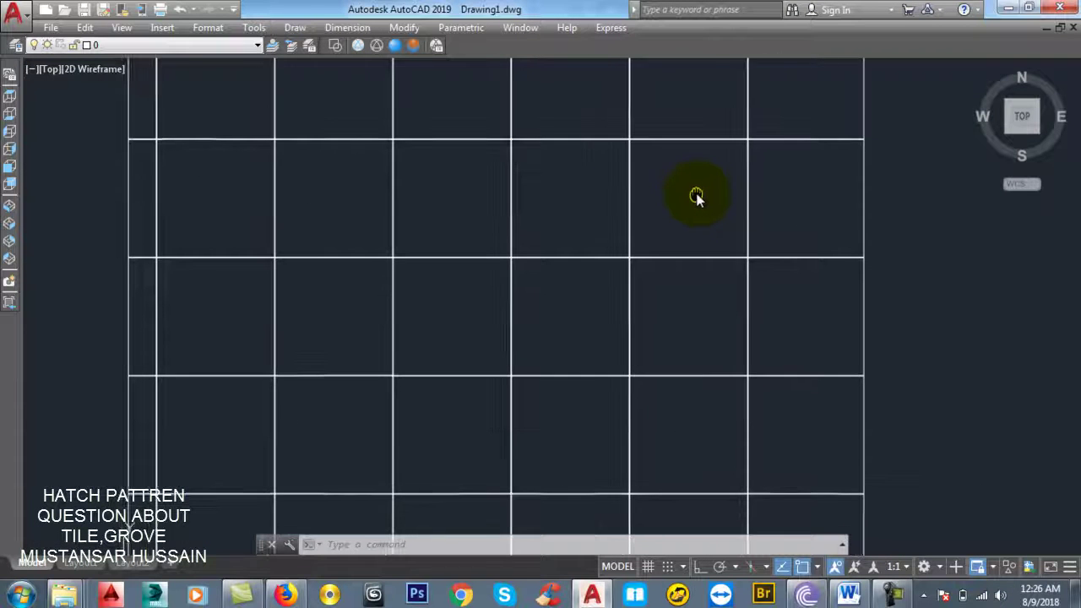
pyautogui.scroll(2, 695, 195)
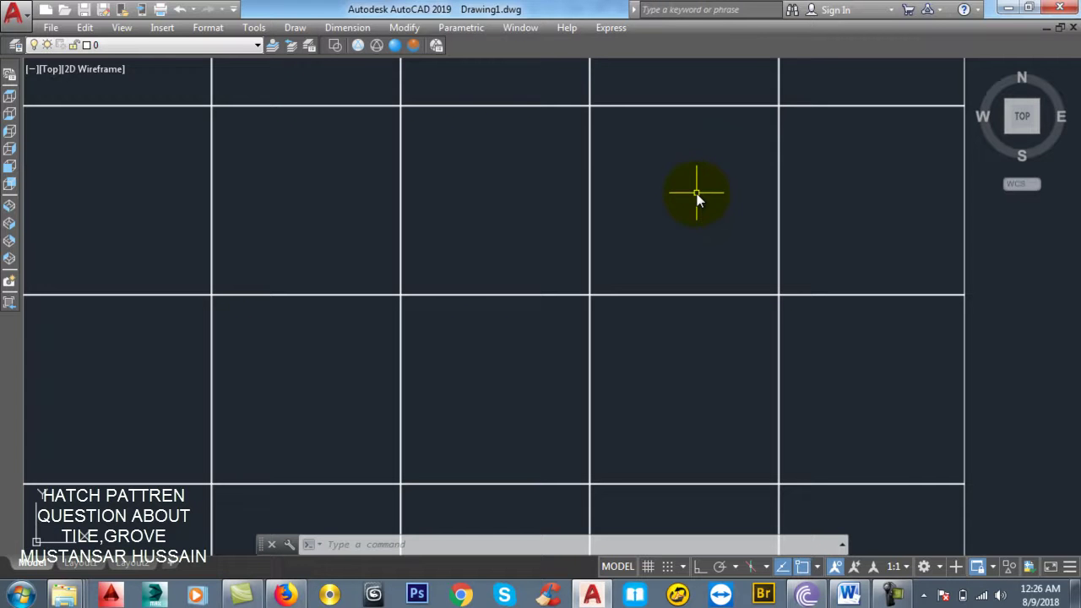
# - Switch to the Support folder, open the ht4002et pattern file in Notepad, and review the groove and spacing values in its definition
pyautogui.moveTo(59, 591)
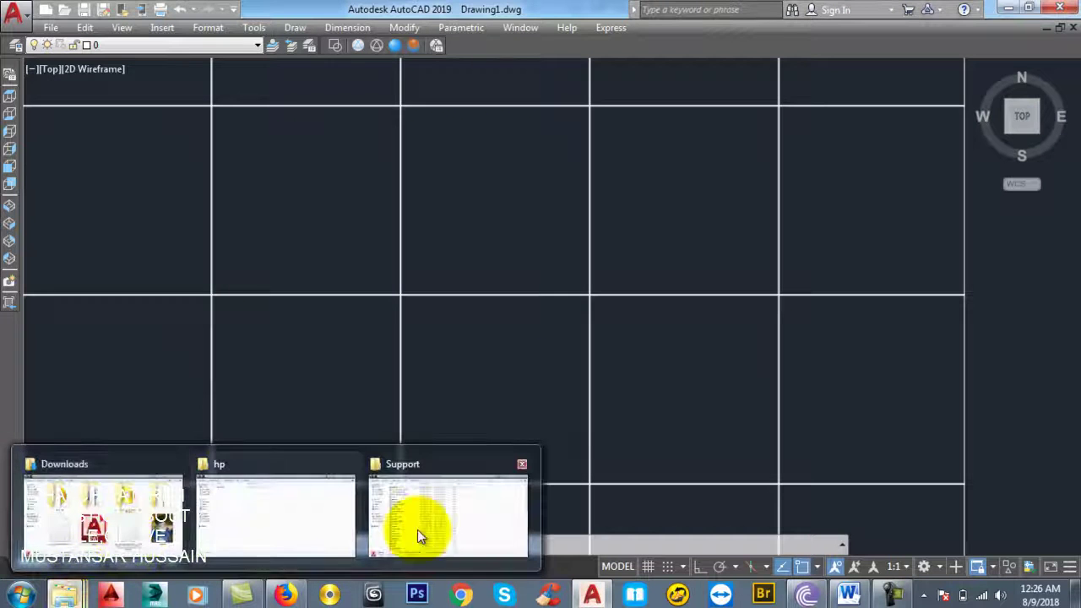
pyautogui.click(470, 530)
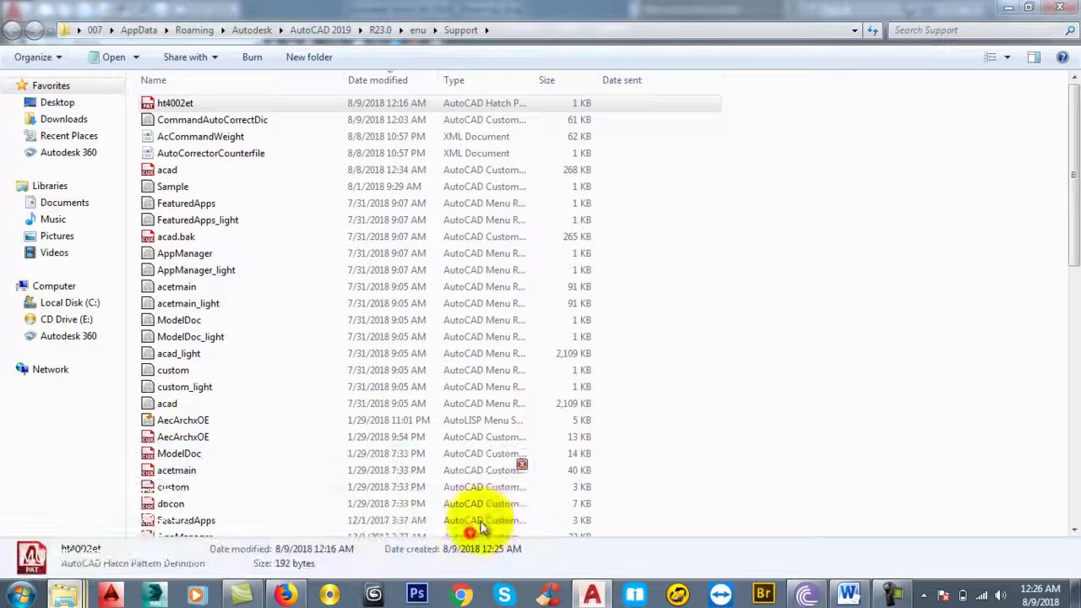
pyautogui.rightClick(221, 108)
pyautogui.click(249, 113)
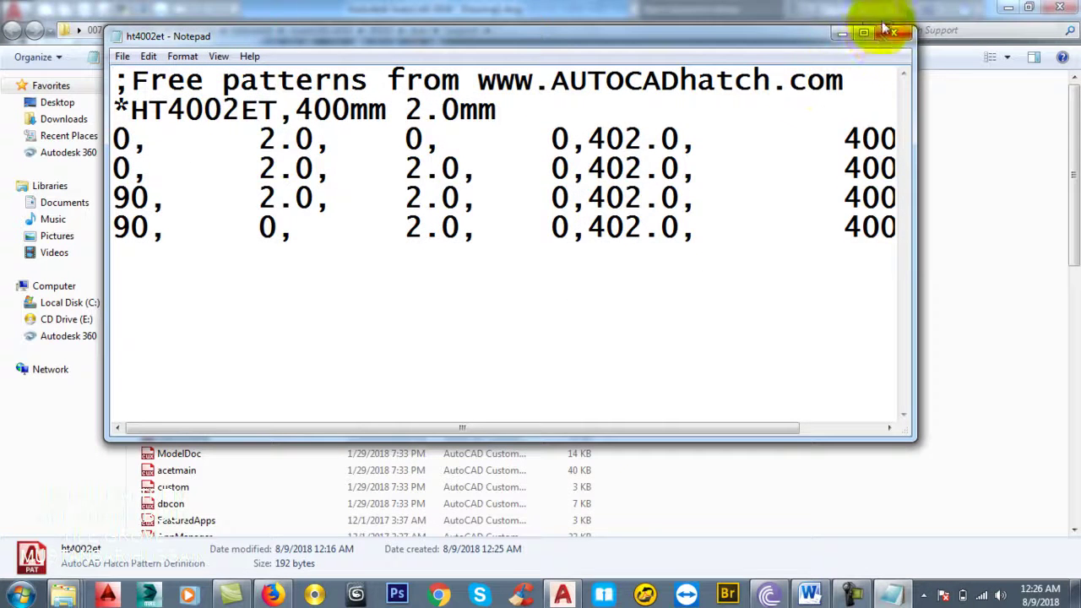
pyautogui.click(863, 33)
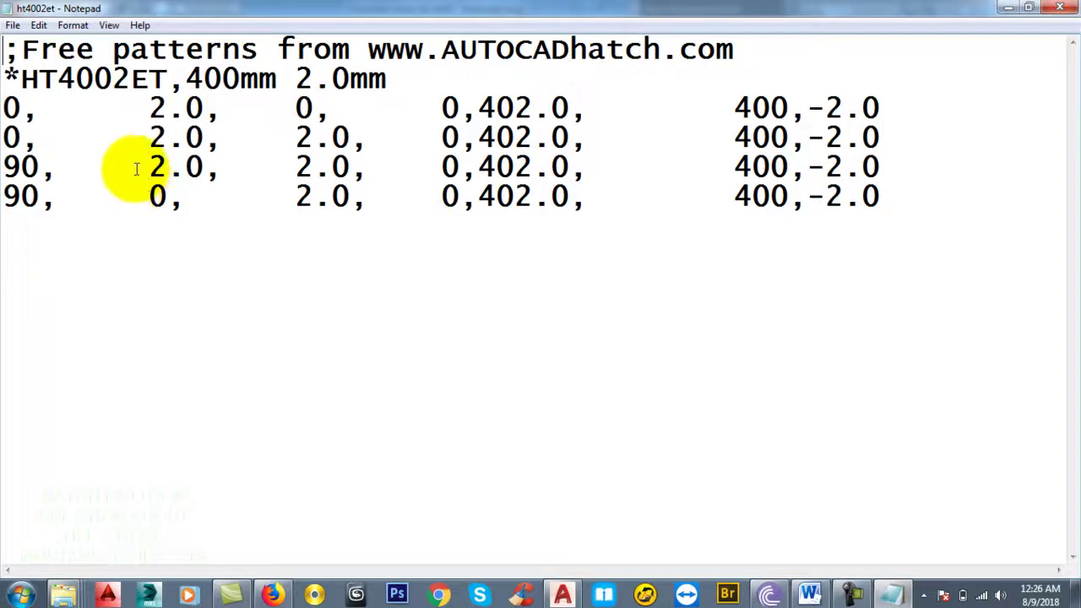
pyautogui.moveTo(167, 166); pyautogui.dragTo(147, 168)
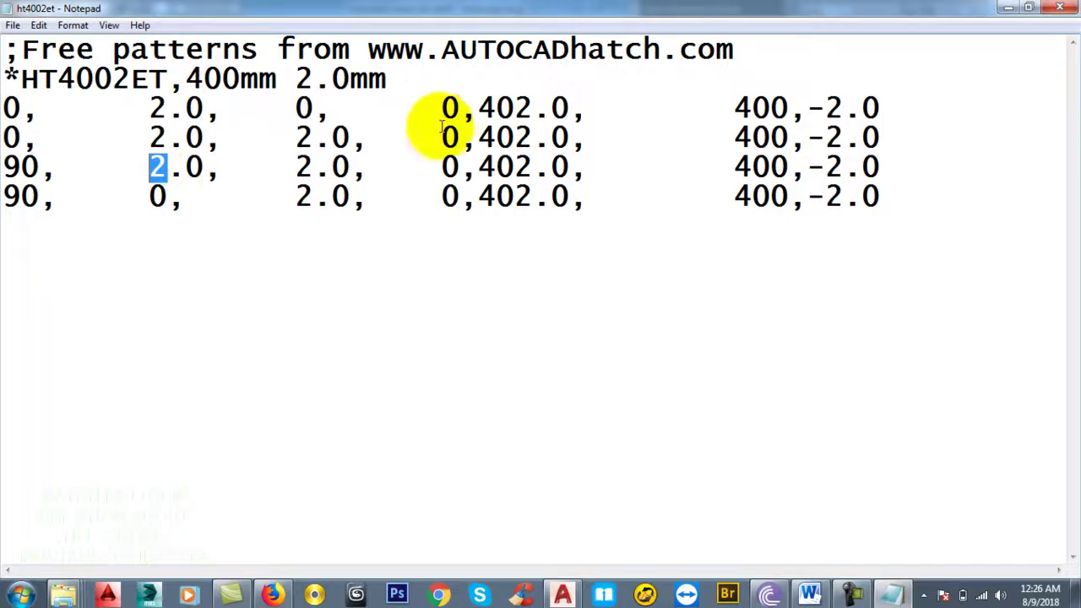
pyautogui.click(478, 93)
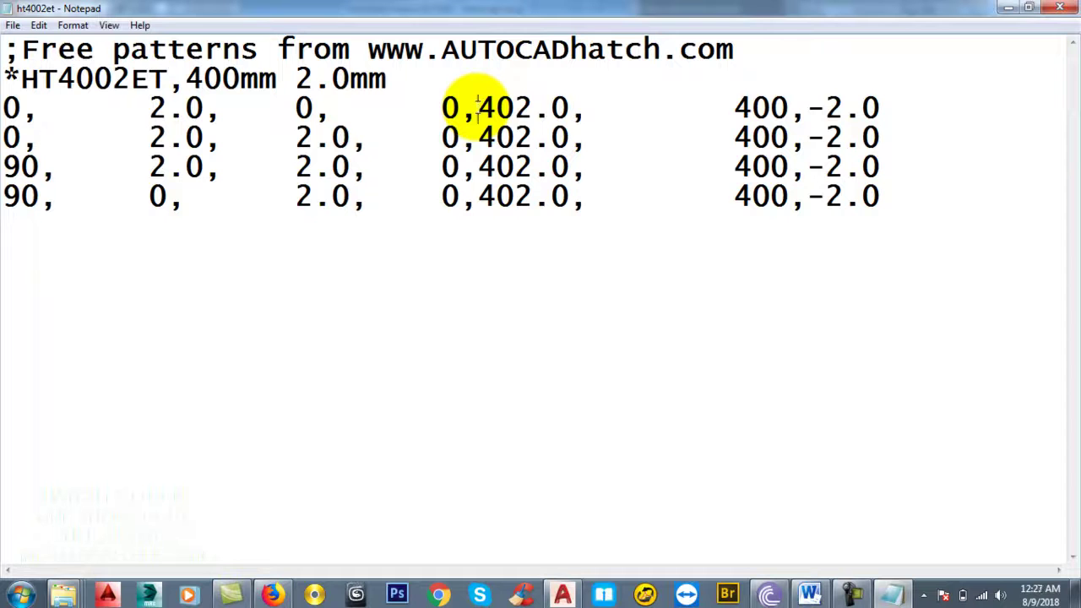
pyautogui.moveTo(478, 108); pyautogui.dragTo(528, 107)
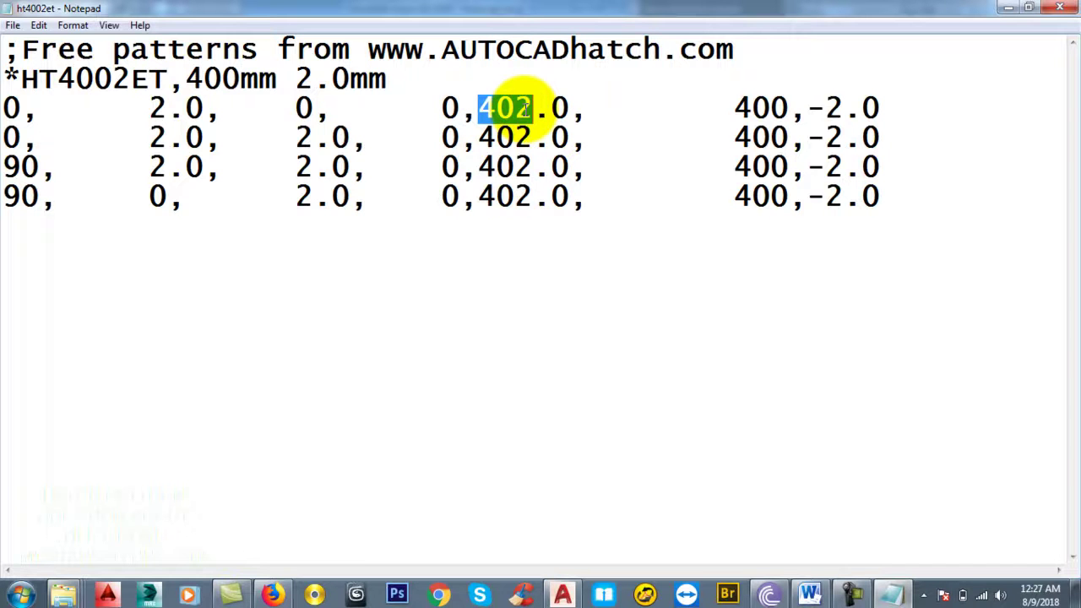
pyautogui.click(475, 244)
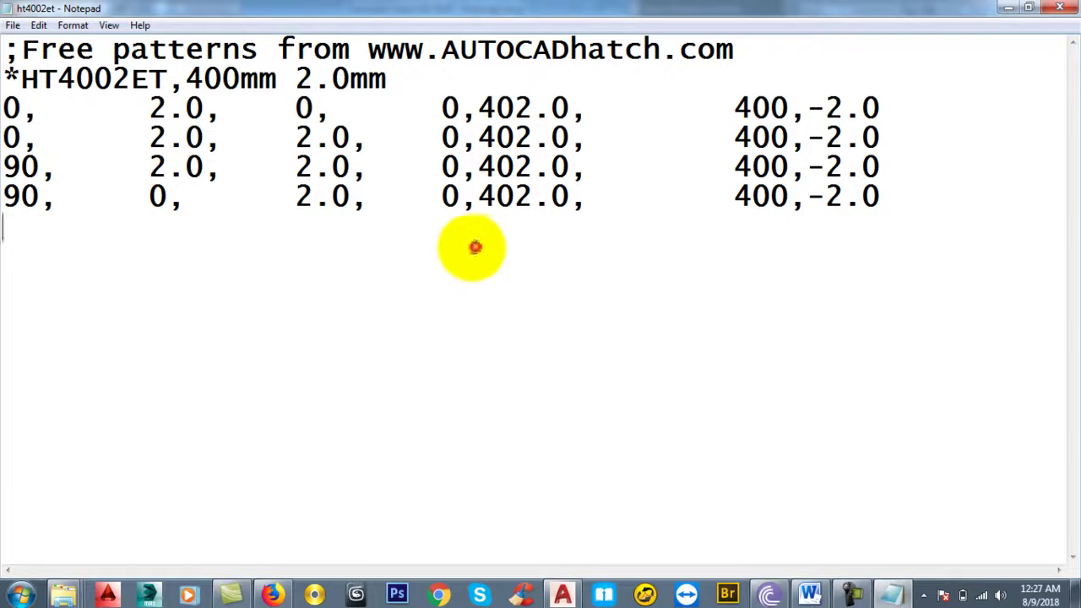